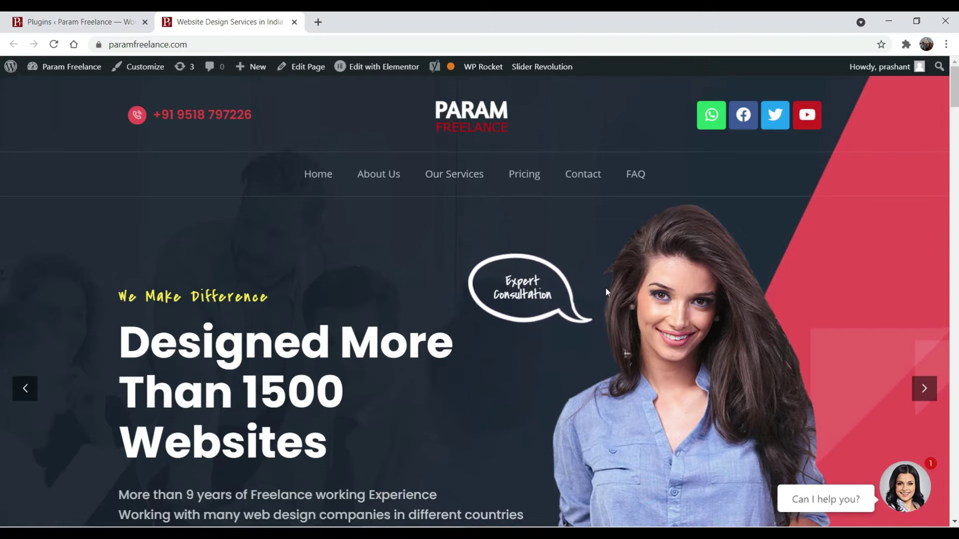
# - Go from the site's homepage to the admin's Installed Plugins list
pyautogui.click(84, 22)
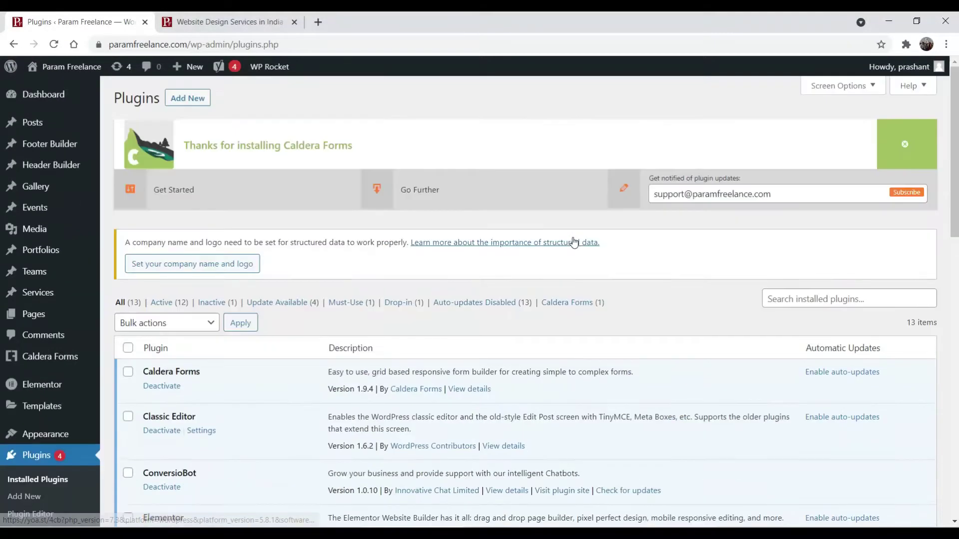
# - Search Add New for 'all in one wp migration', then install and activate All-in-One WP Migration
pyautogui.scroll(-4, 572, 241)
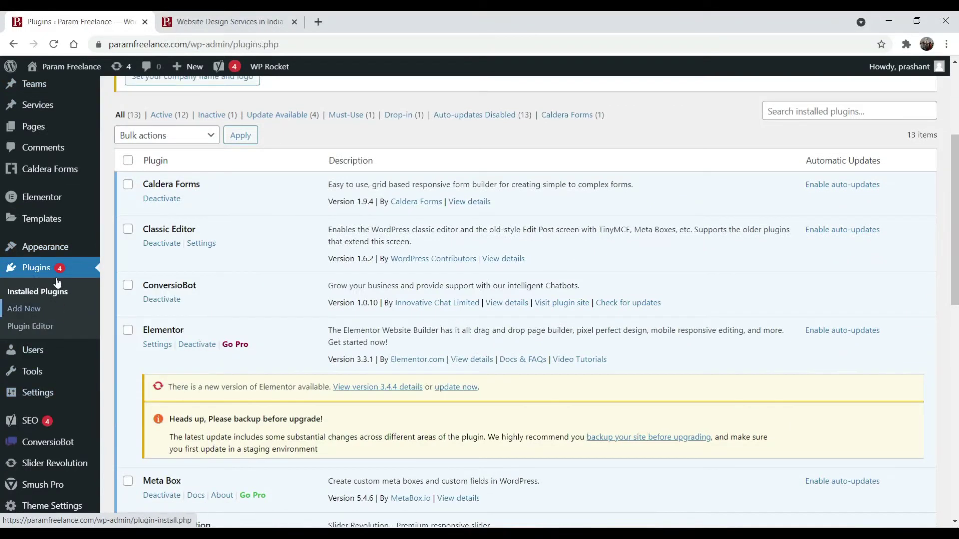
pyautogui.click(29, 309)
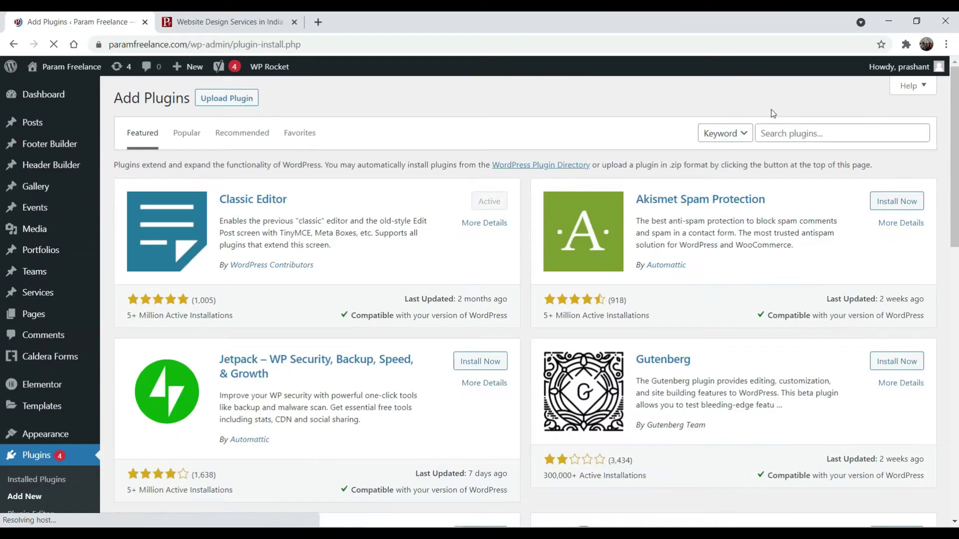
pyautogui.click(800, 132)
pyautogui.write('all in one wp migration')
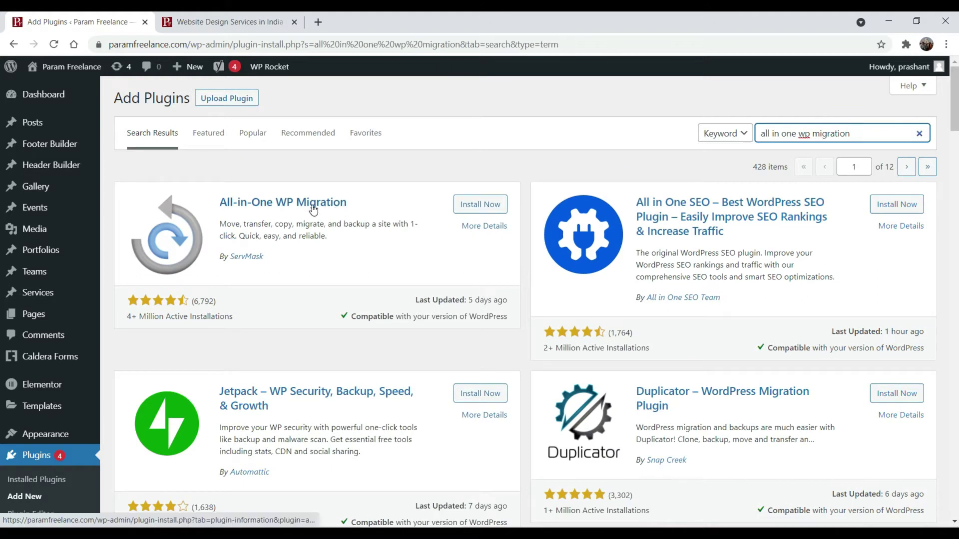
pyautogui.click(488, 209)
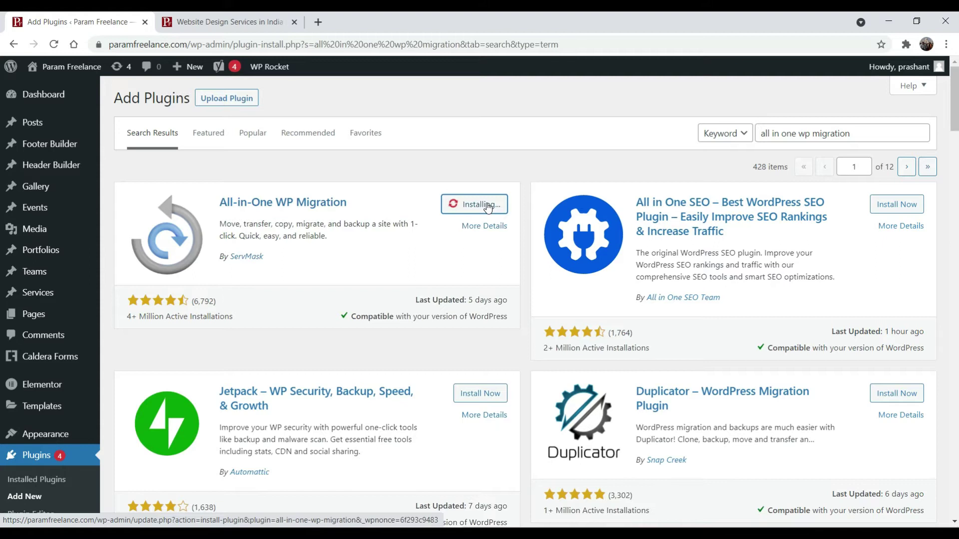
pyautogui.click(488, 207)
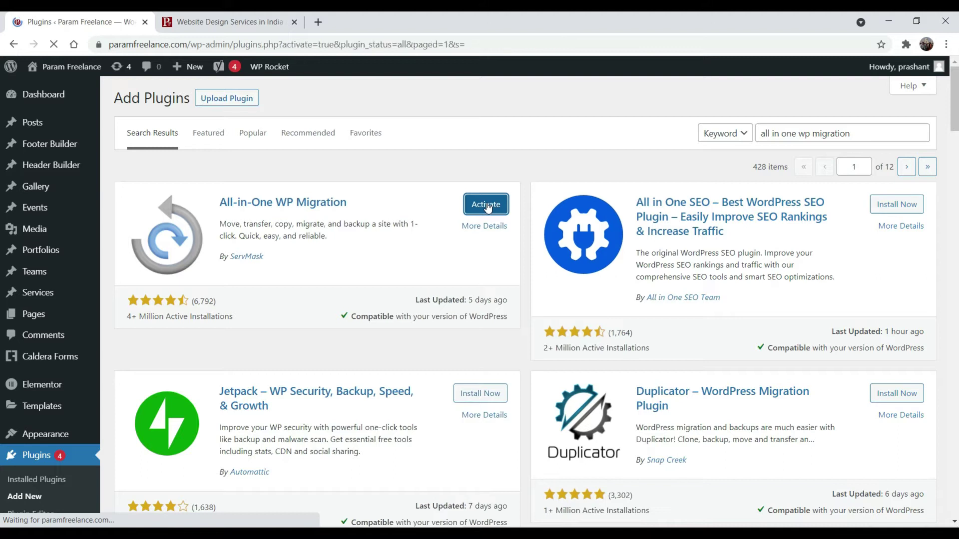
# - Open All-in-One WP Migration's Export page and expand the Export To destinations list
pyautogui.scroll(-3, 150, 210)
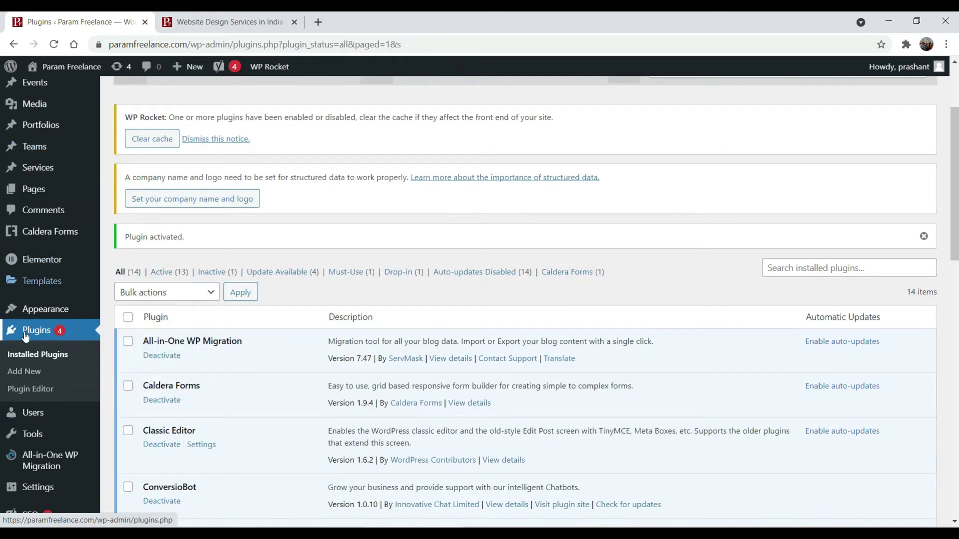
pyautogui.scroll(-1, 22, 394)
pyautogui.moveTo(23, 401)
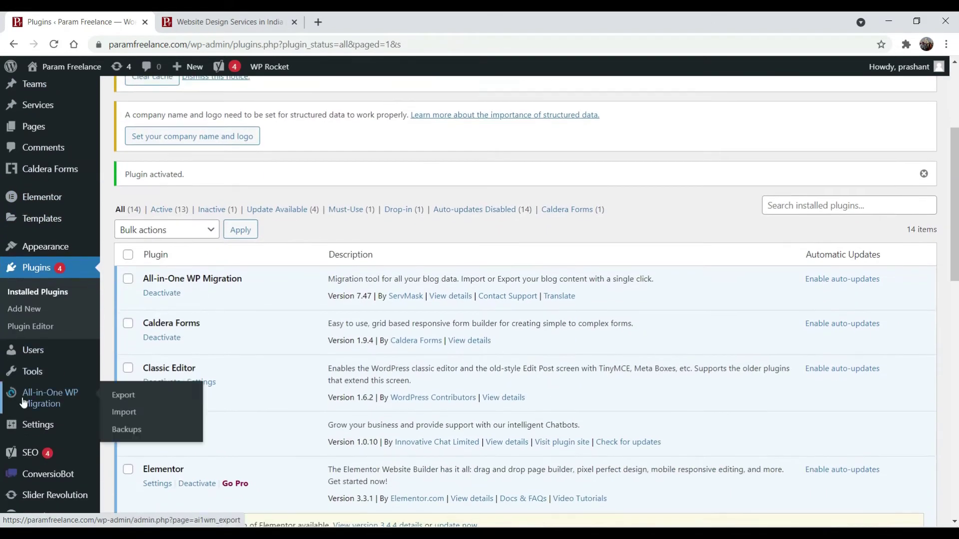
pyautogui.click(65, 402)
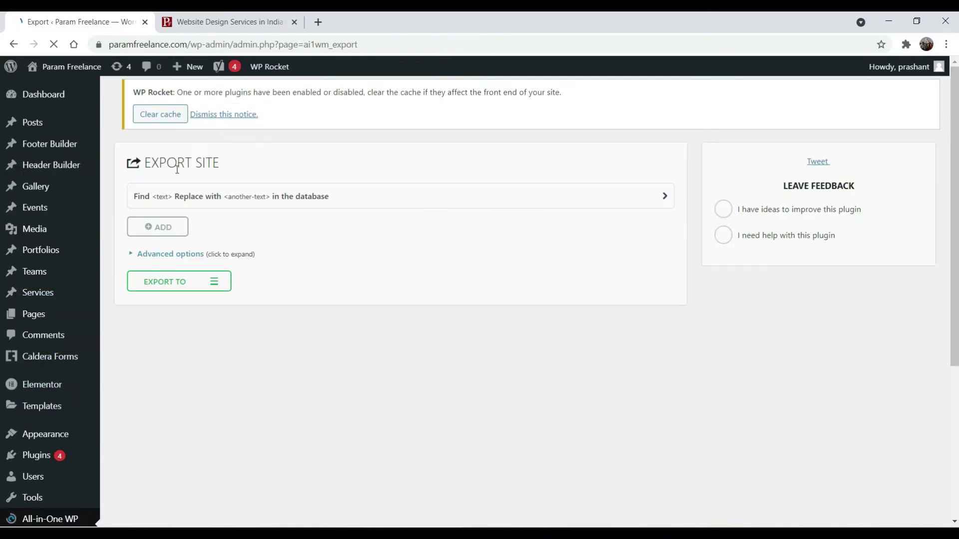
pyautogui.moveTo(42, 439)
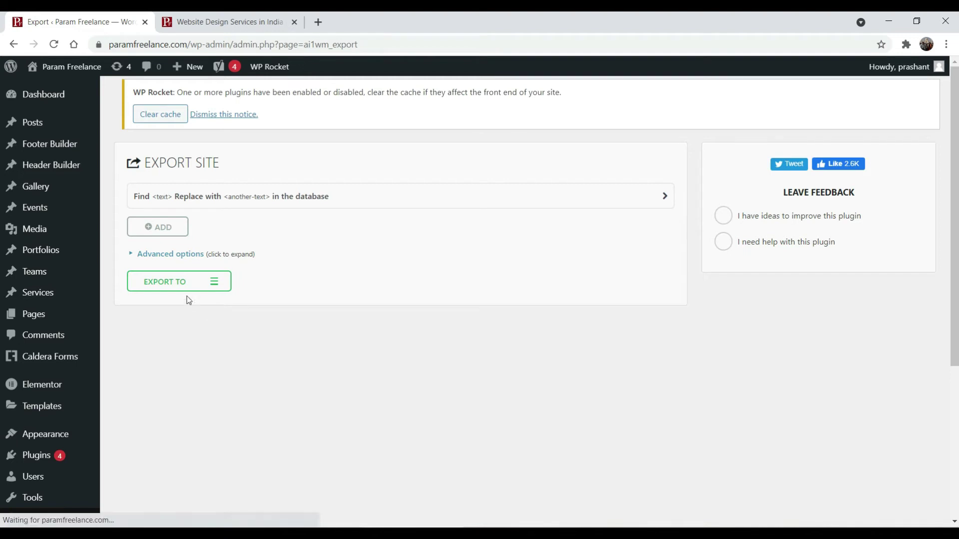
pyautogui.click(215, 282)
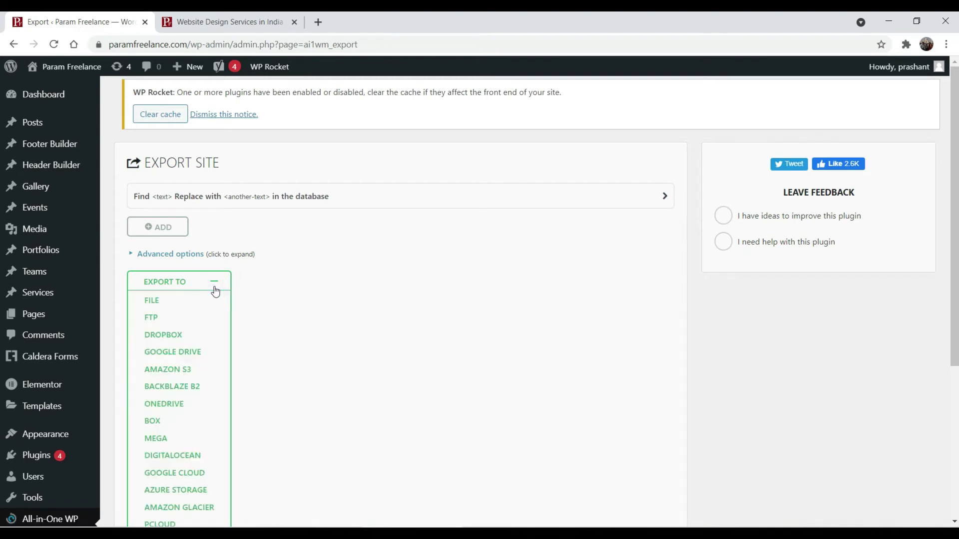
pyautogui.scroll(-3, 215, 291)
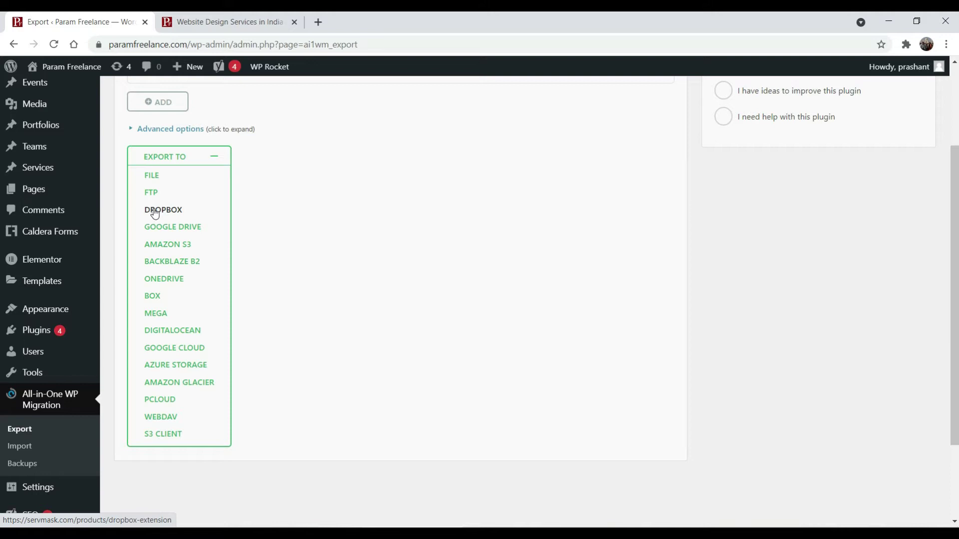
# - Export the site to FILE, save the 283 MB .wpress download, and close the dialog
pyautogui.click(154, 176)
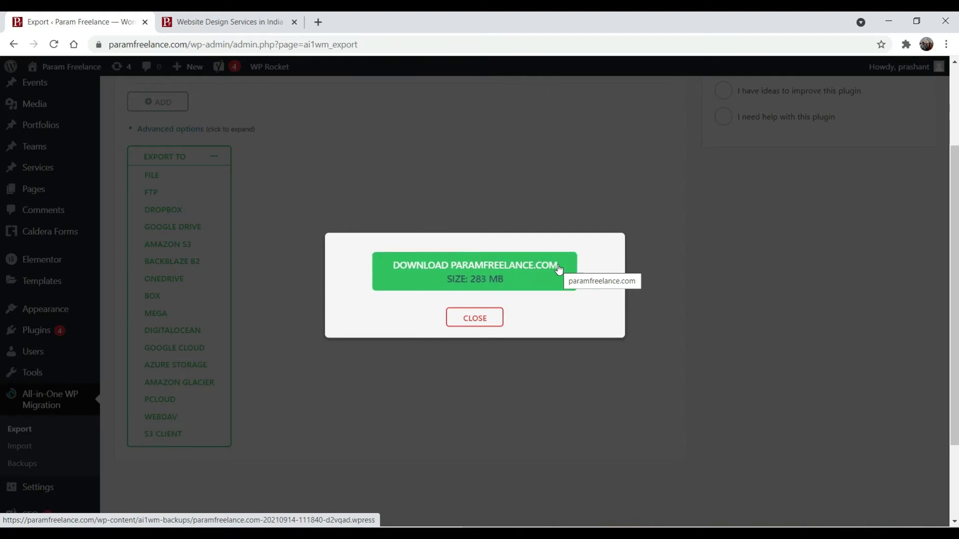
pyautogui.click(454, 272)
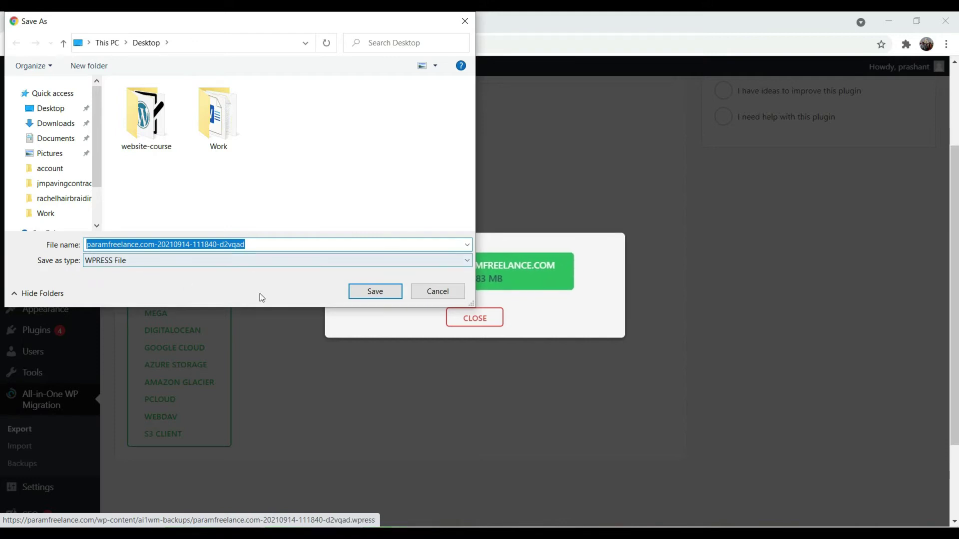
pyautogui.click(375, 292)
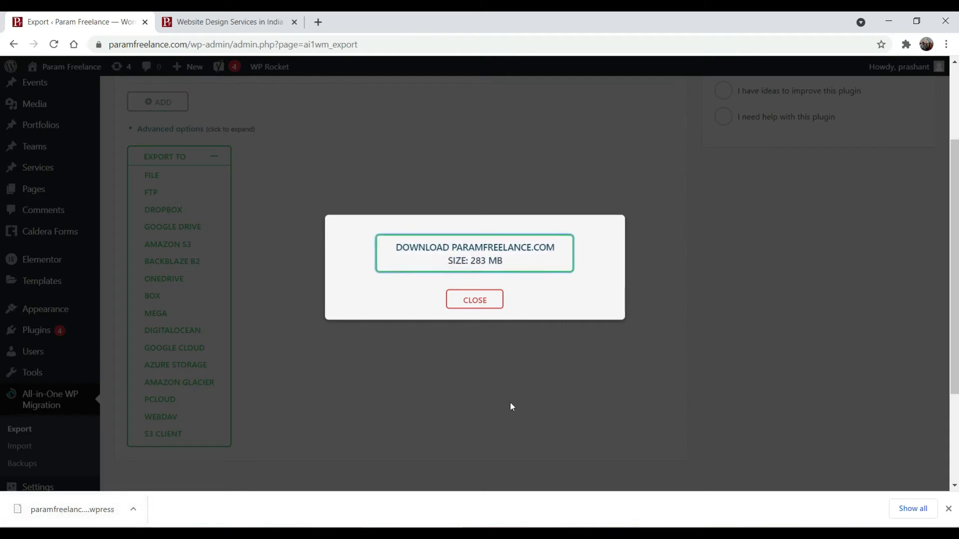
pyautogui.click(477, 301)
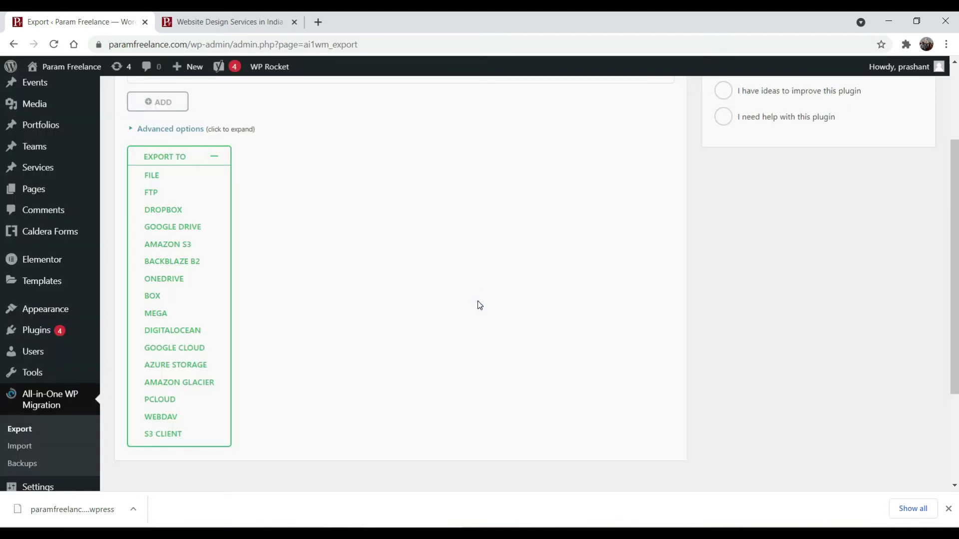
# - Check the 282.94 MB .wpress entry on the Backups page, then switch to File Explorer
pyautogui.scroll(-5, 480, 305)
pyautogui.click(31, 317)
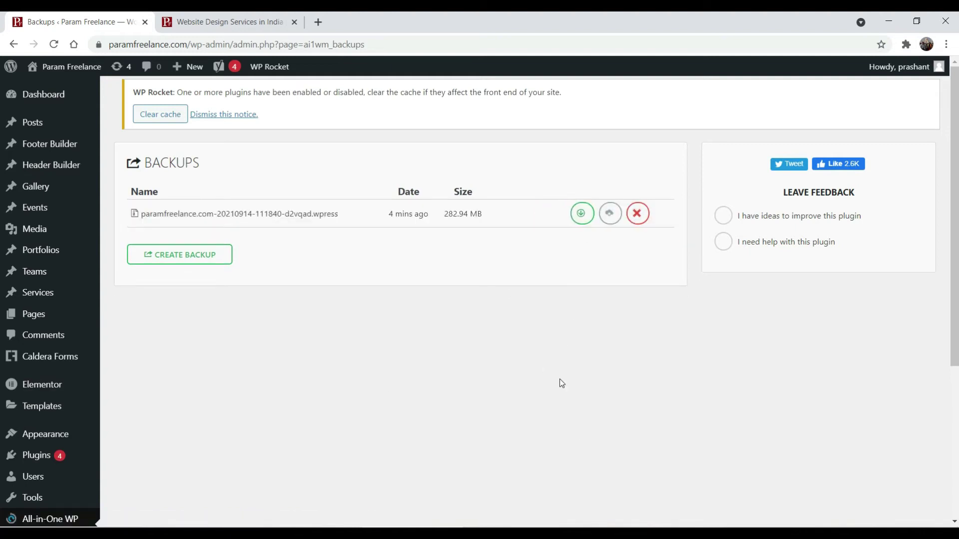
pyautogui.scroll(-3, 476, 362)
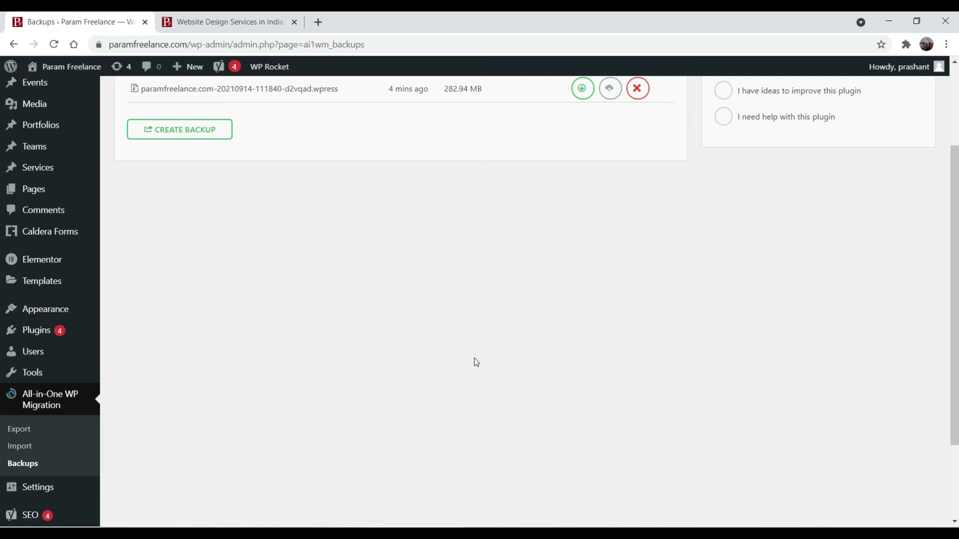
pyautogui.click(107, 487)
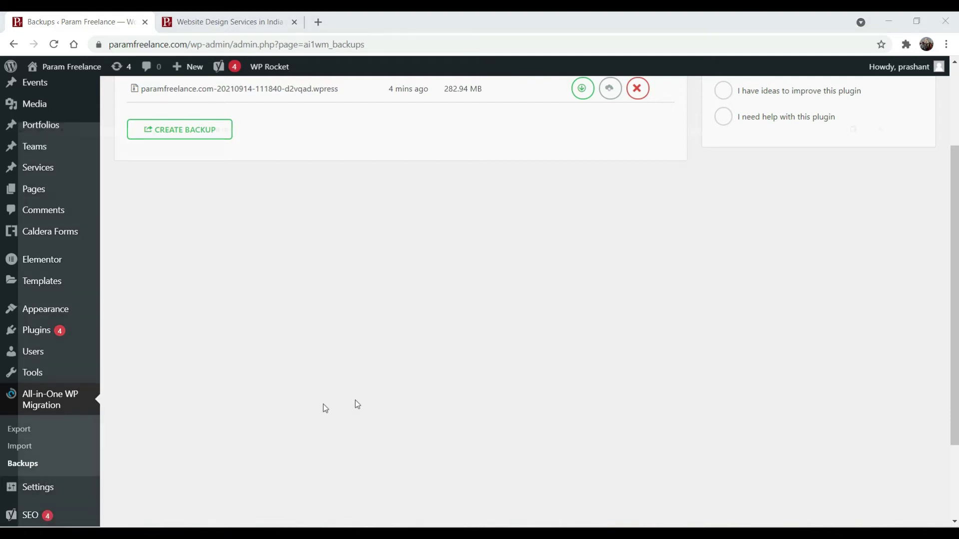
# - Create a new folder named 'backup' at the top level of drive E:
pyautogui.click(102, 109)
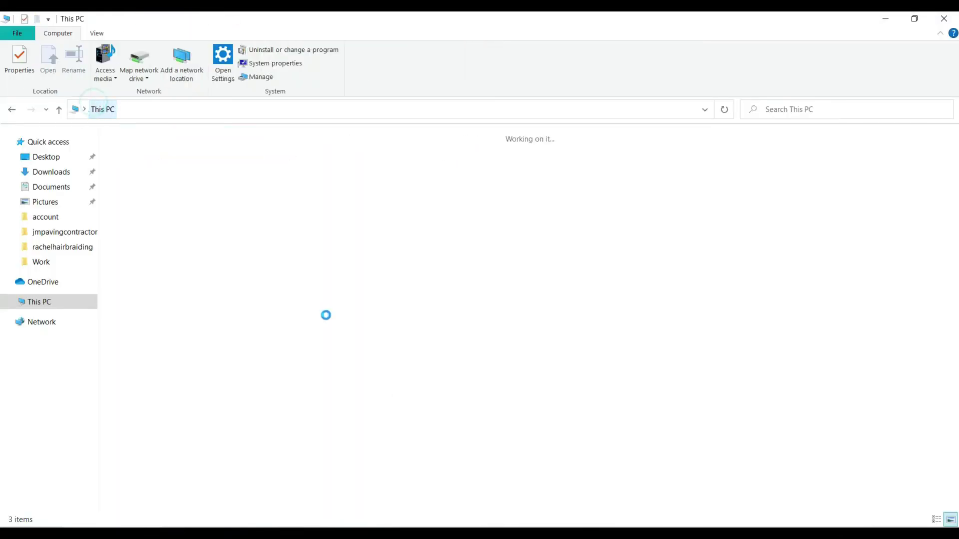
pyautogui.doubleClick(214, 287)
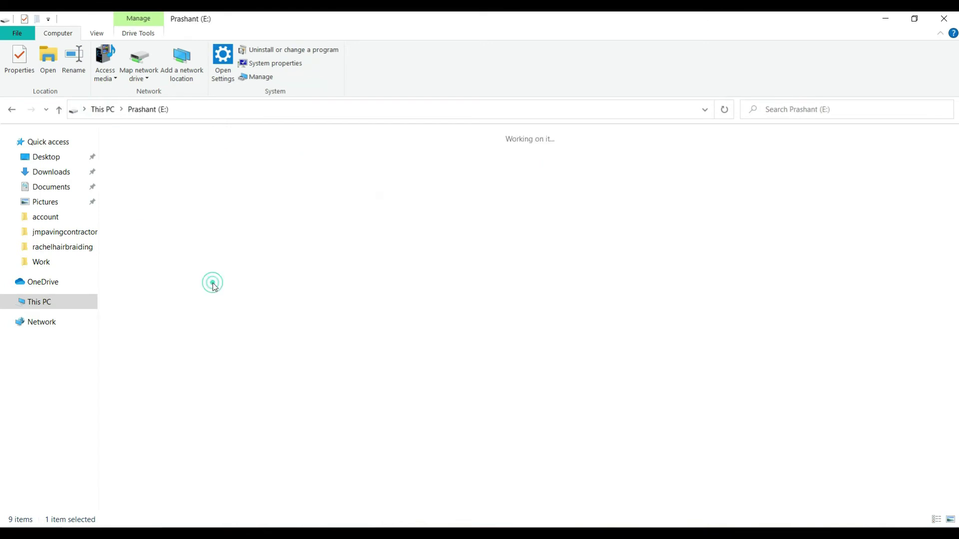
pyautogui.rightClick(220, 247)
pyautogui.moveTo(290, 403)
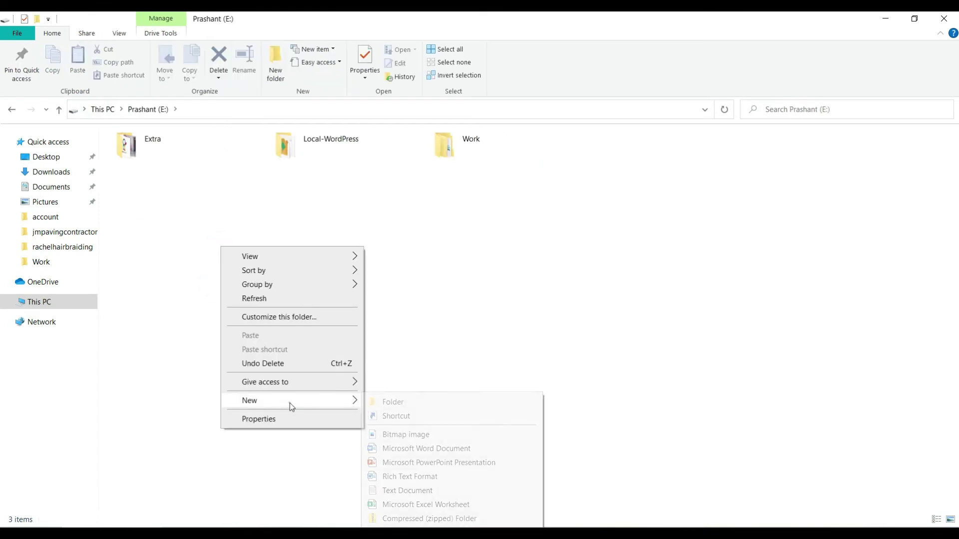
pyautogui.click(419, 403)
pyautogui.write('backup')
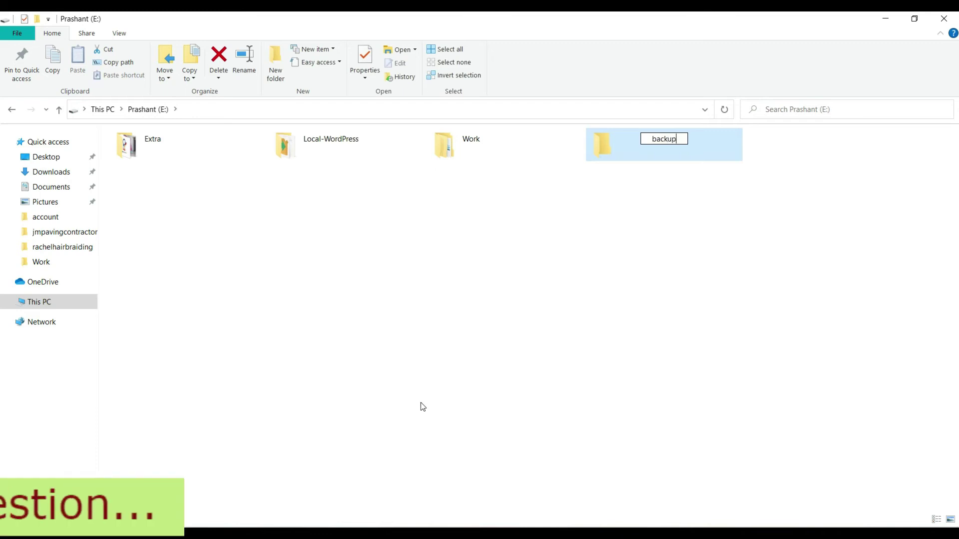
pyautogui.click(421, 403)
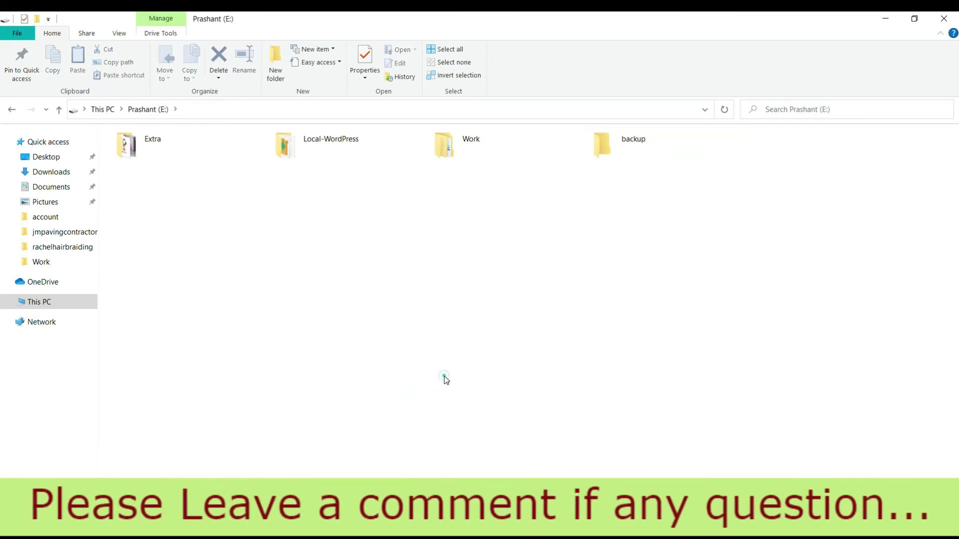
# - Inside the backup folder, create a new folder named 'paramfreelance'
pyautogui.doubleClick(633, 152)
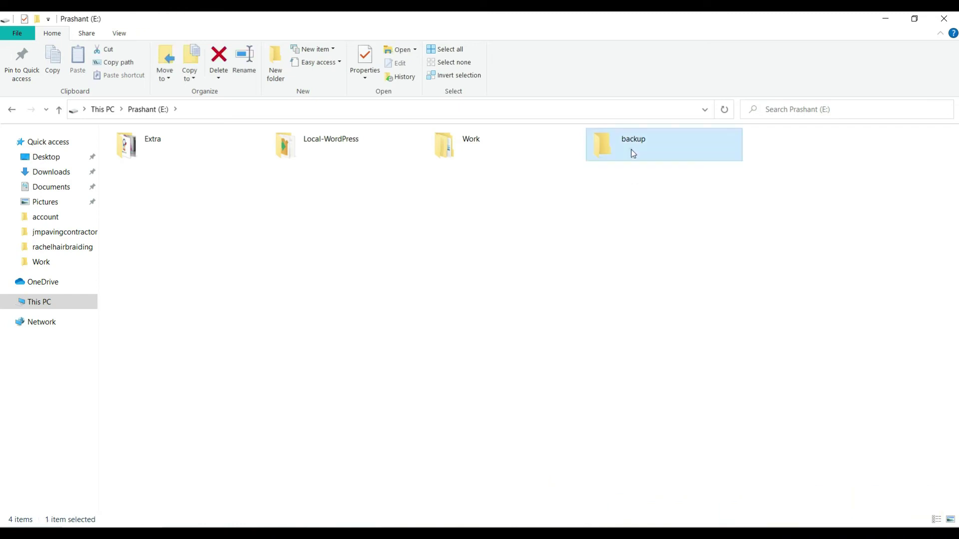
pyautogui.rightClick(261, 223)
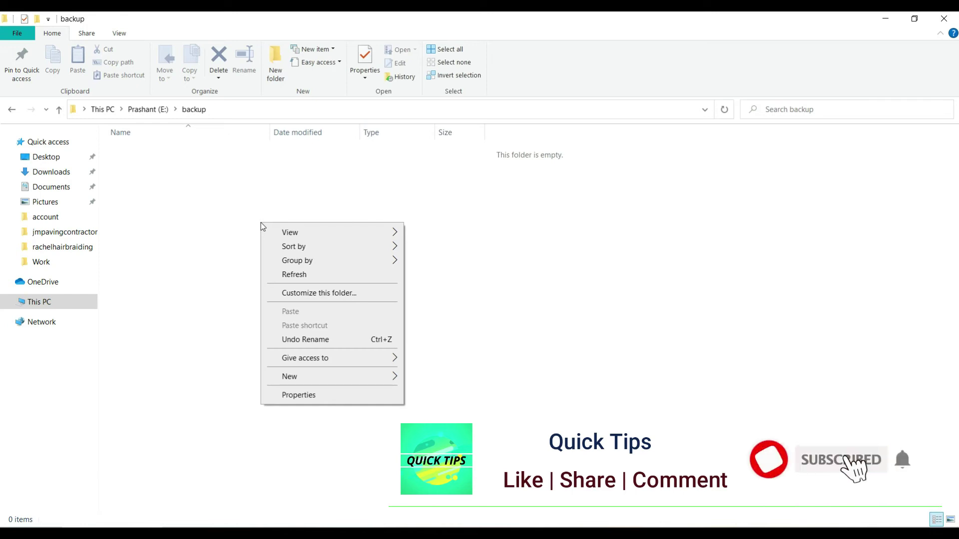
pyautogui.moveTo(320, 377)
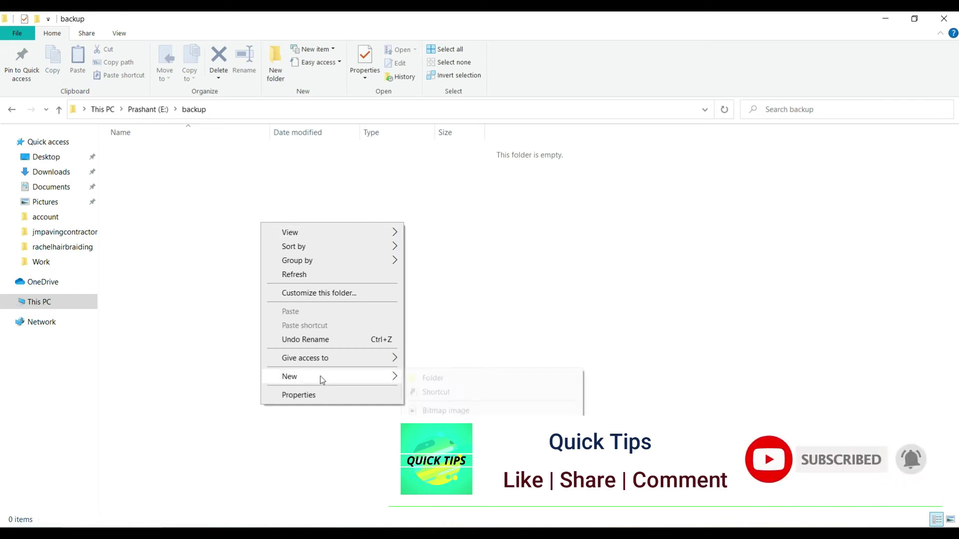
pyautogui.click(424, 378)
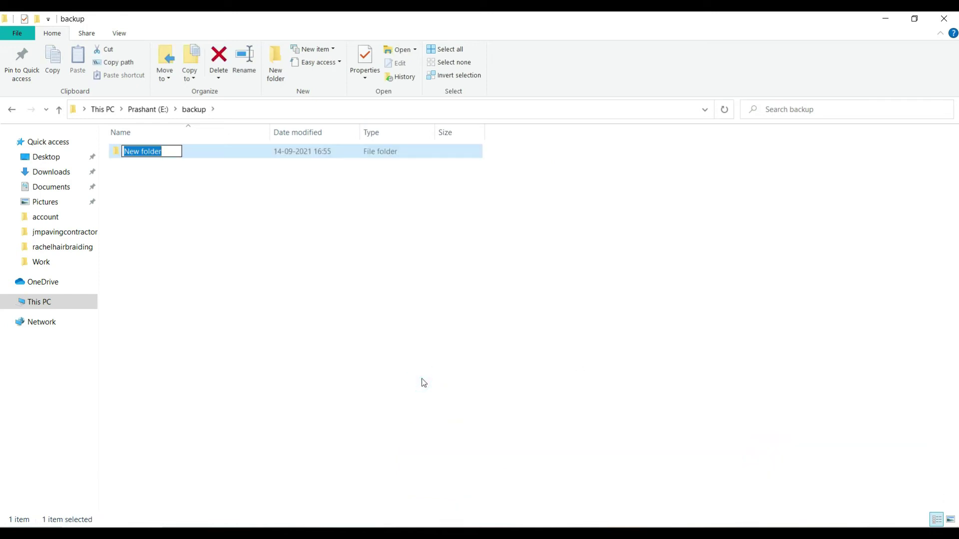
pyautogui.write('paramfr')
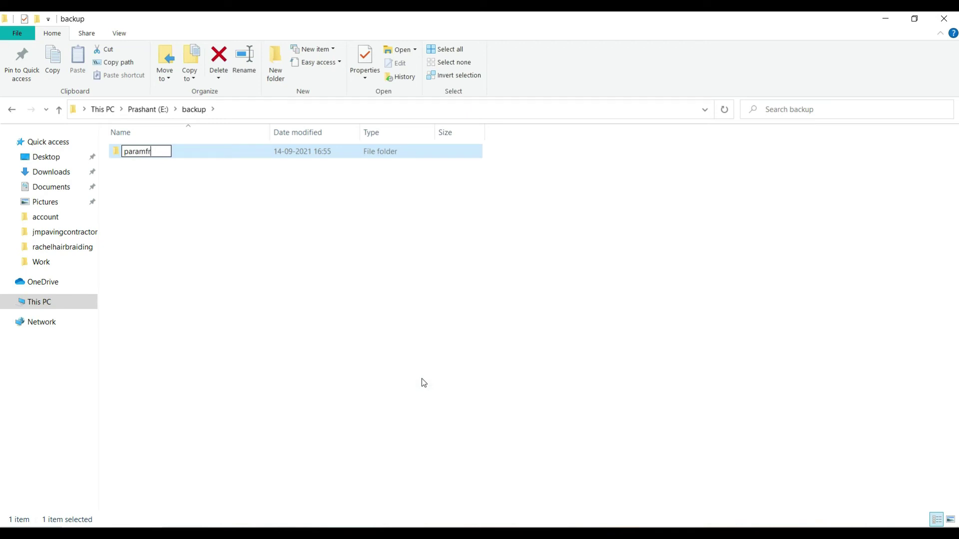
pyautogui.write('eelance')
pyautogui.click(422, 378)
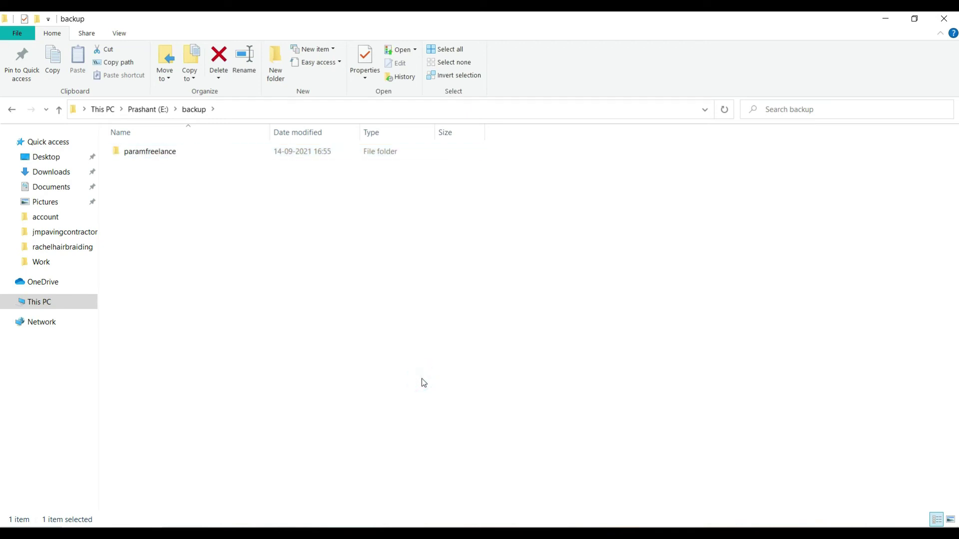
# - Navigate from drive E: through backup\paramfreelance to show the saved .wpress file
pyautogui.doubleClick(189, 158)
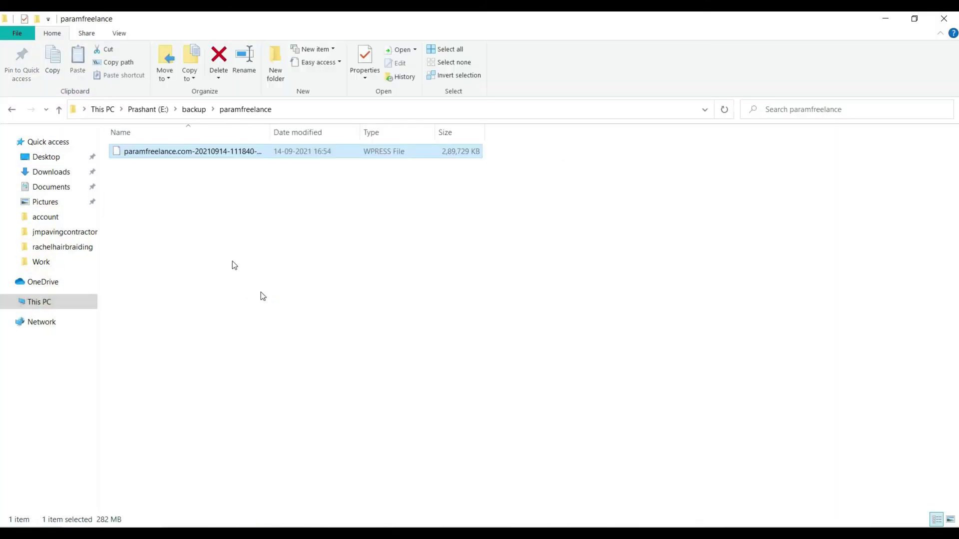
pyautogui.click(152, 109)
pyautogui.click(267, 328)
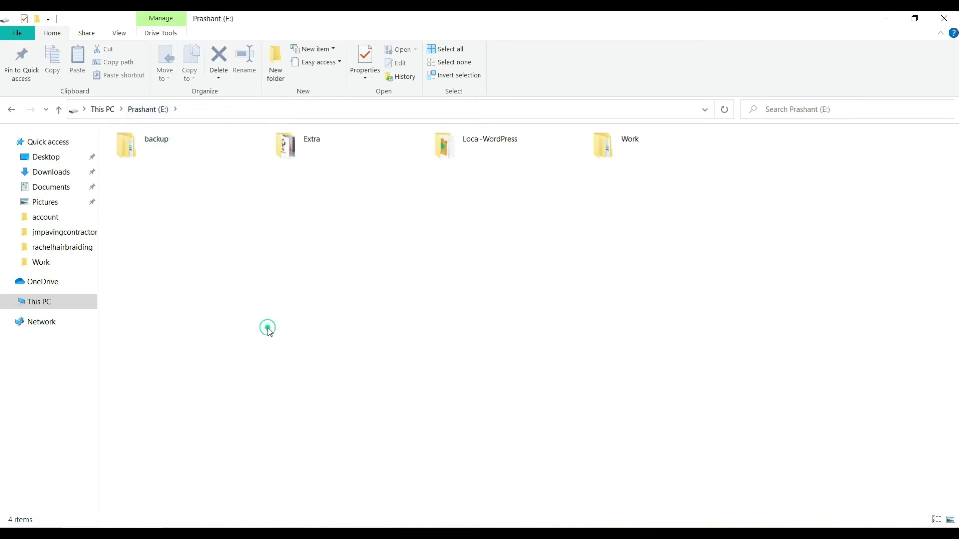
pyautogui.doubleClick(145, 143)
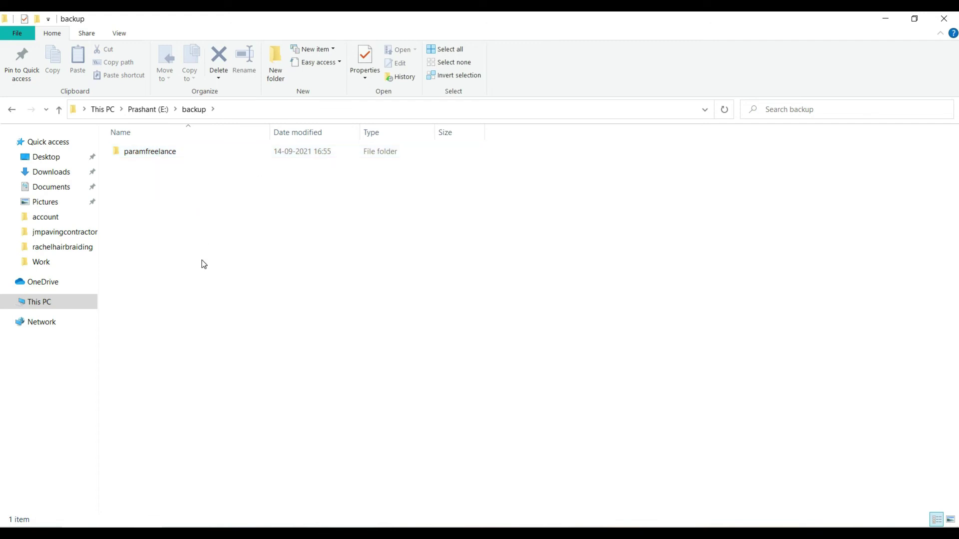
pyautogui.doubleClick(150, 153)
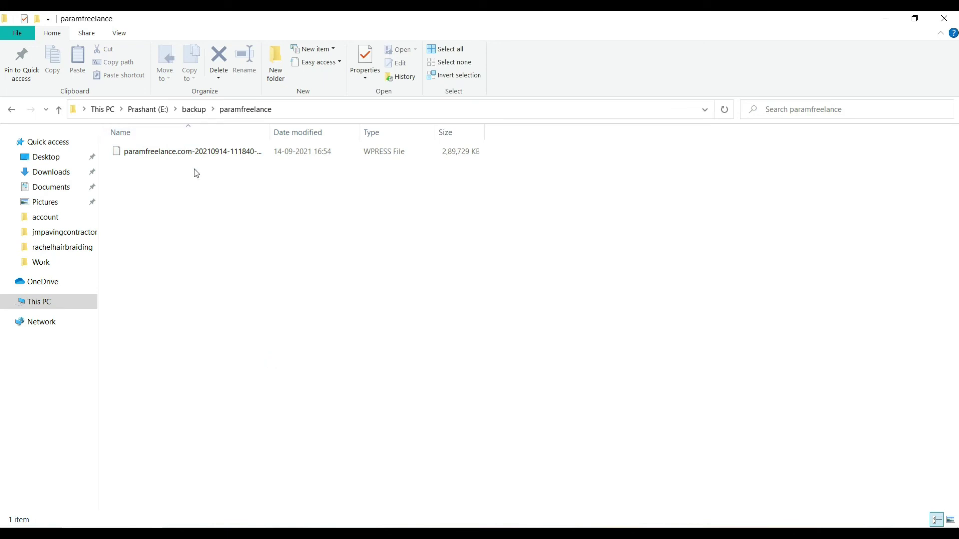
pyautogui.hotkey('alt', 'Tab')
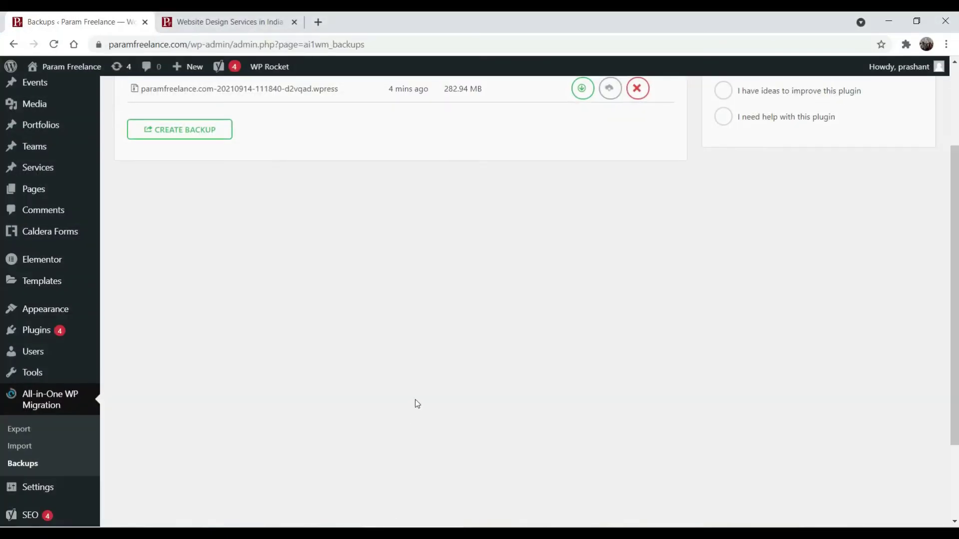
pyautogui.scroll(2, 415, 400)
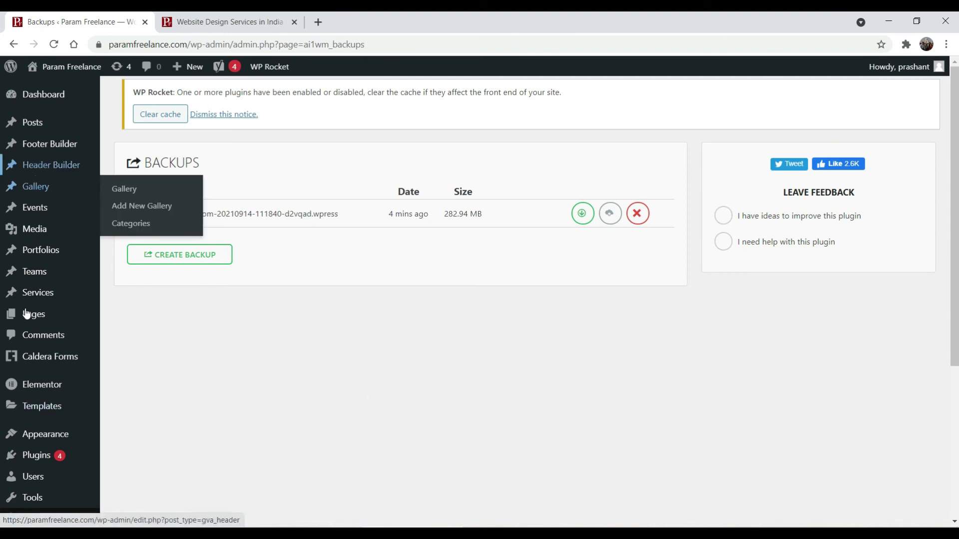
pyautogui.scroll(-5, 20, 150)
pyautogui.scroll(5, 20, 149)
pyautogui.scroll(-1, 144, 396)
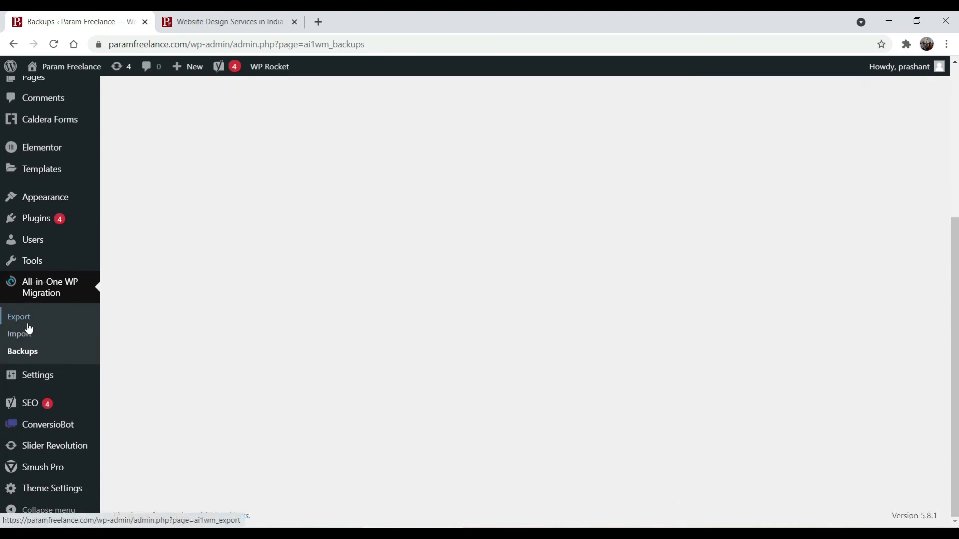
# - Open All-in-One WP Migration's Import page and choose File as the import source
pyautogui.click(23, 334)
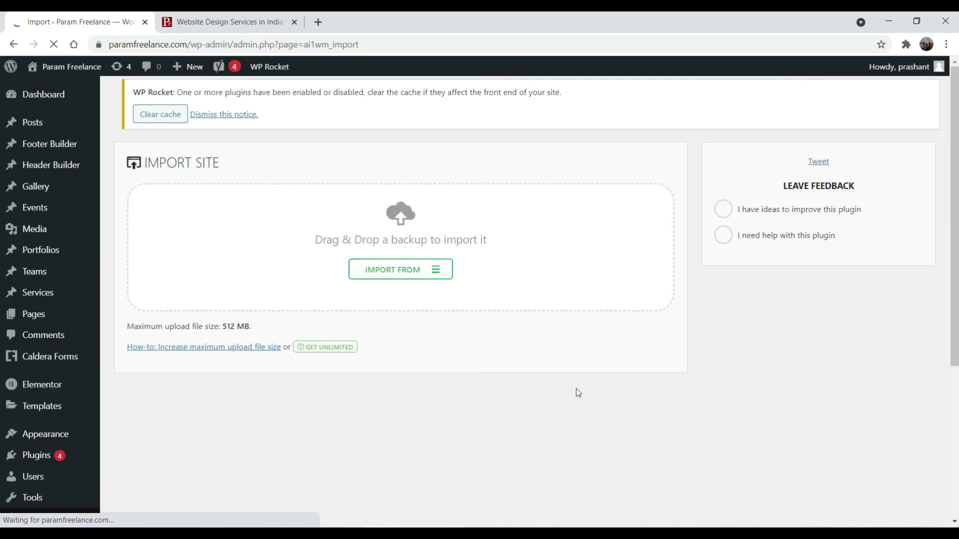
pyautogui.click(430, 274)
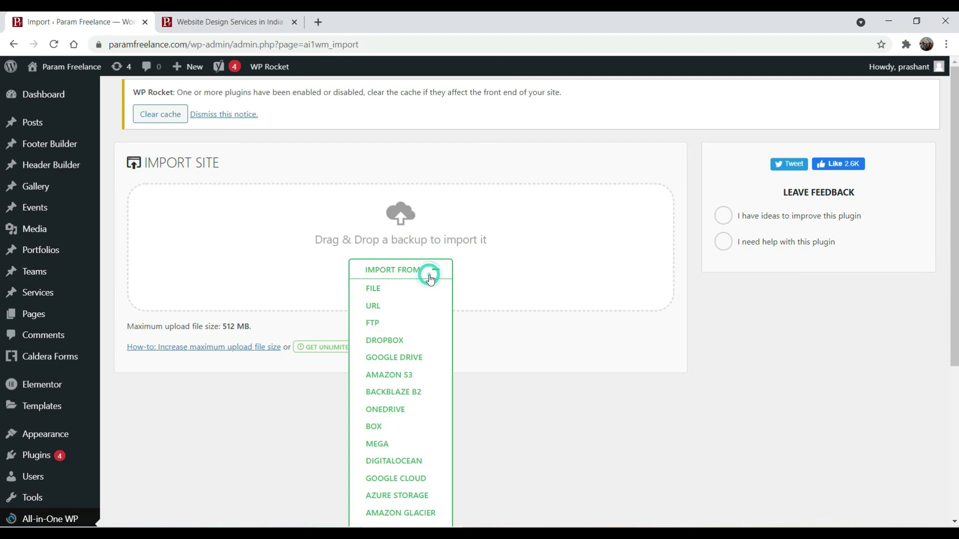
pyautogui.click(395, 287)
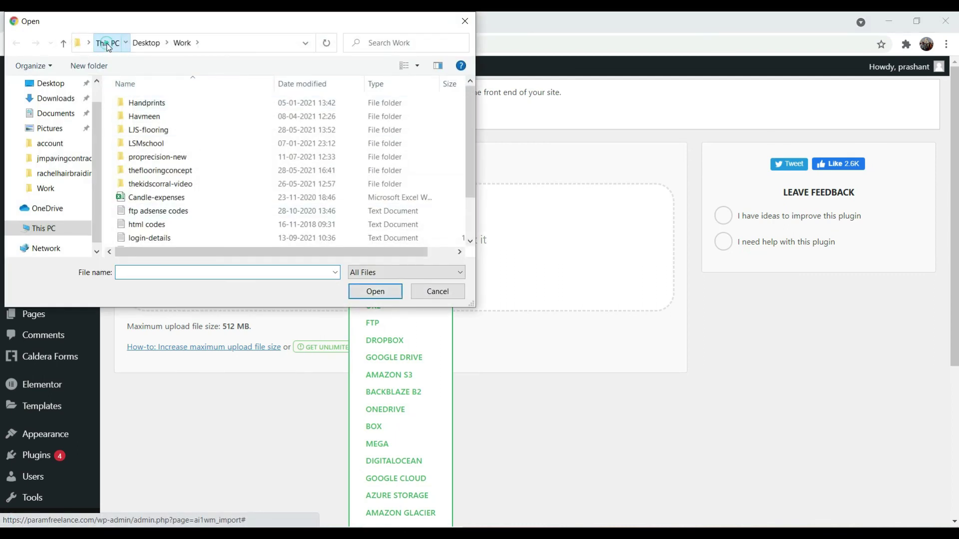
# - Browse the file picker to E:\backup\paramfreelance, then cancel it
pyautogui.click(107, 42)
pyautogui.scroll(-1, 208, 193)
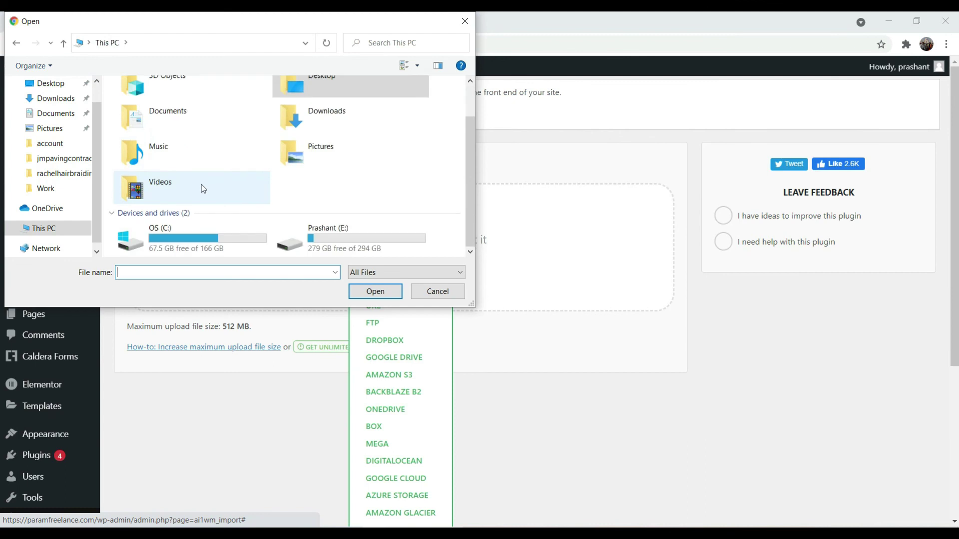
pyautogui.doubleClick(317, 240)
pyautogui.doubleClick(143, 103)
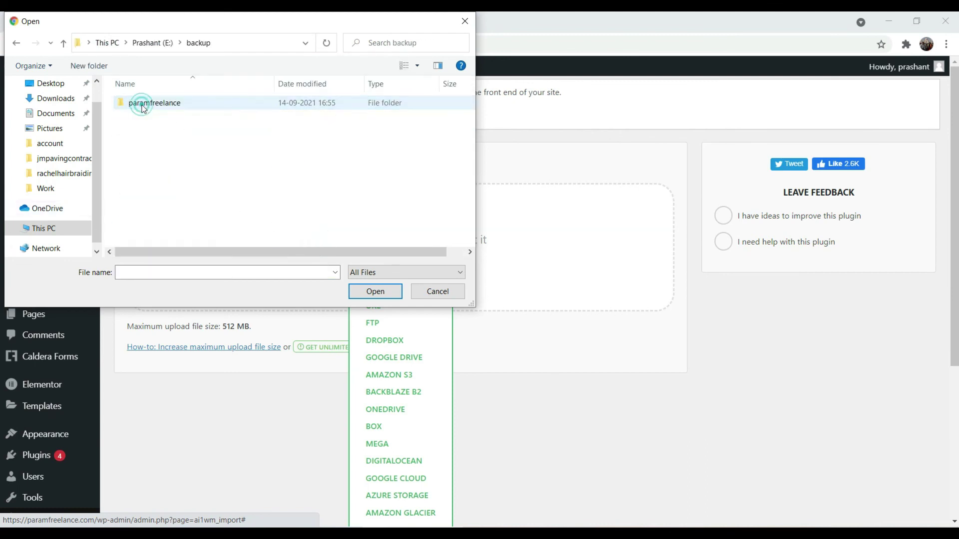
pyautogui.doubleClick(174, 104)
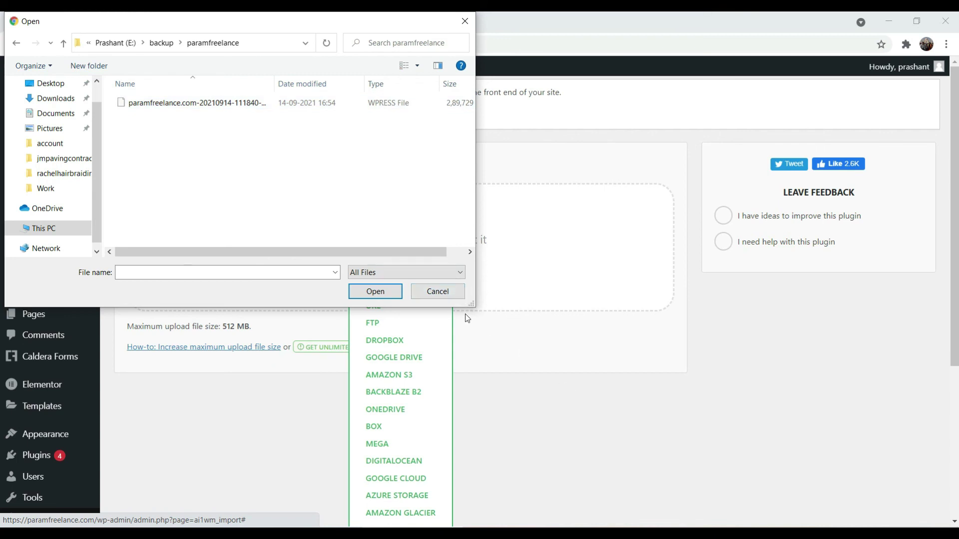
pyautogui.click(444, 292)
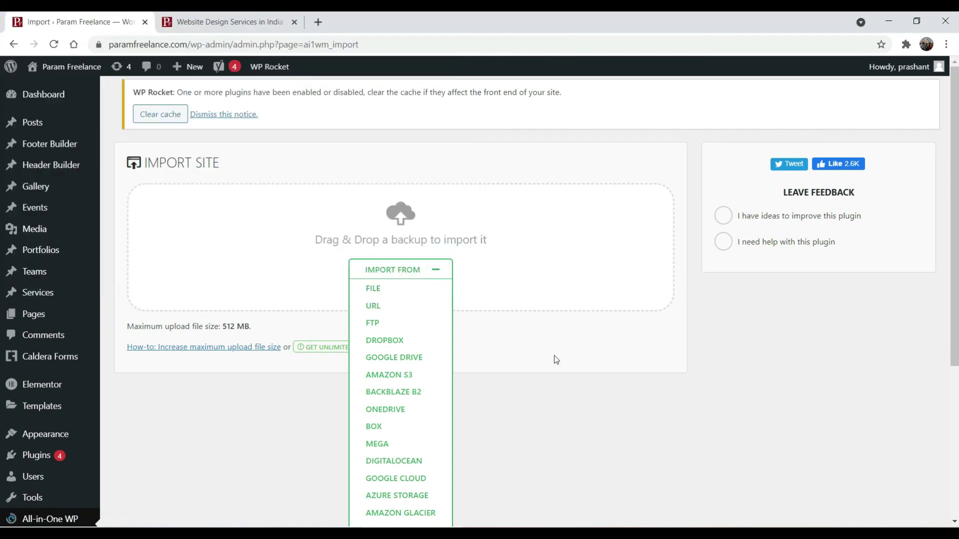